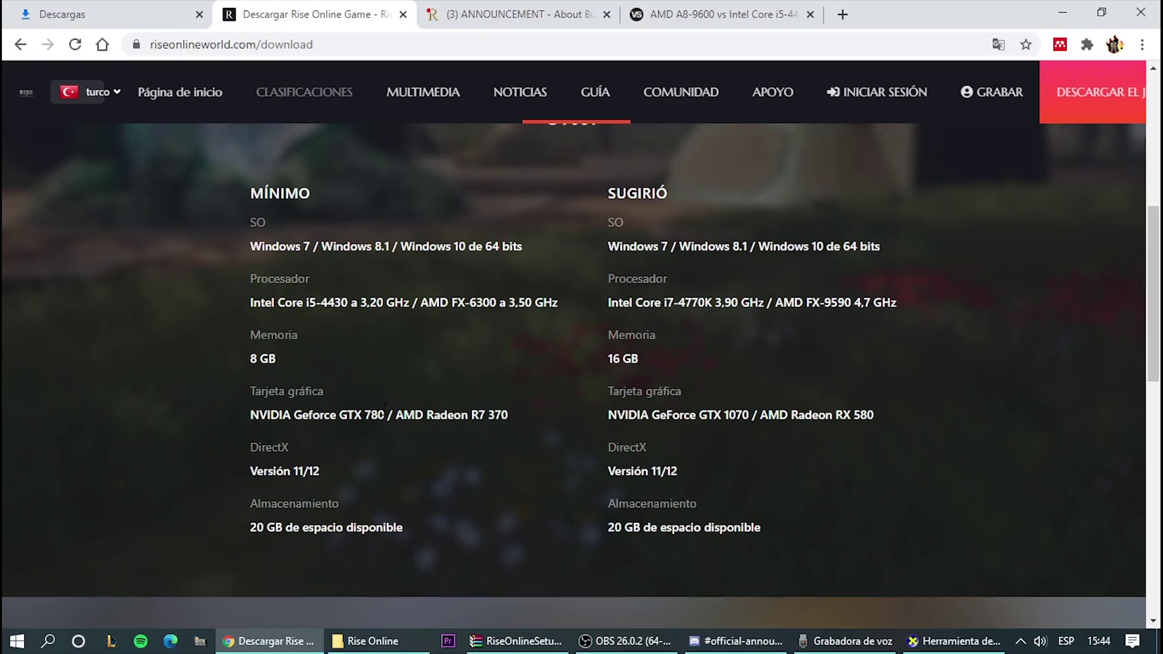
Review the minimum graphics card and DirectX requirements on the Rise Online download page, and return to the game download link
{"action": "left_click_drag", "start_coordinate": [249, 418], "coordinate": [385, 418]}
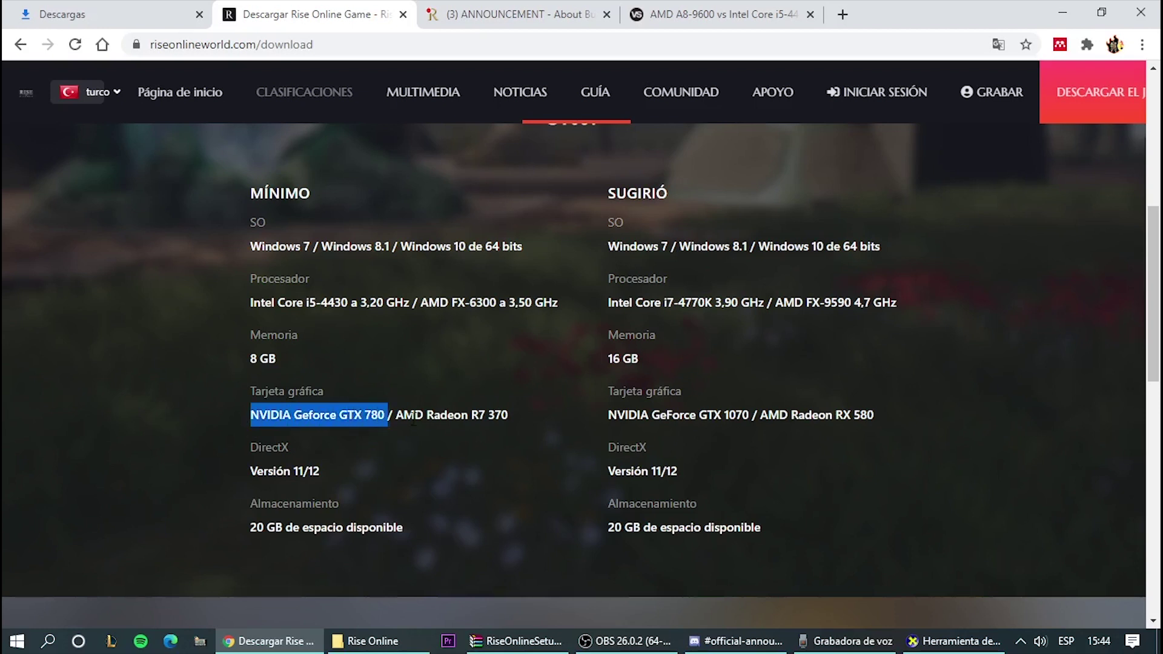
{"action": "left_click", "coordinate": [345, 458]}
{"action": "left_click_drag", "start_coordinate": [248, 471], "coordinate": [325, 464]}
{"action": "left_click", "coordinate": [316, 492]}
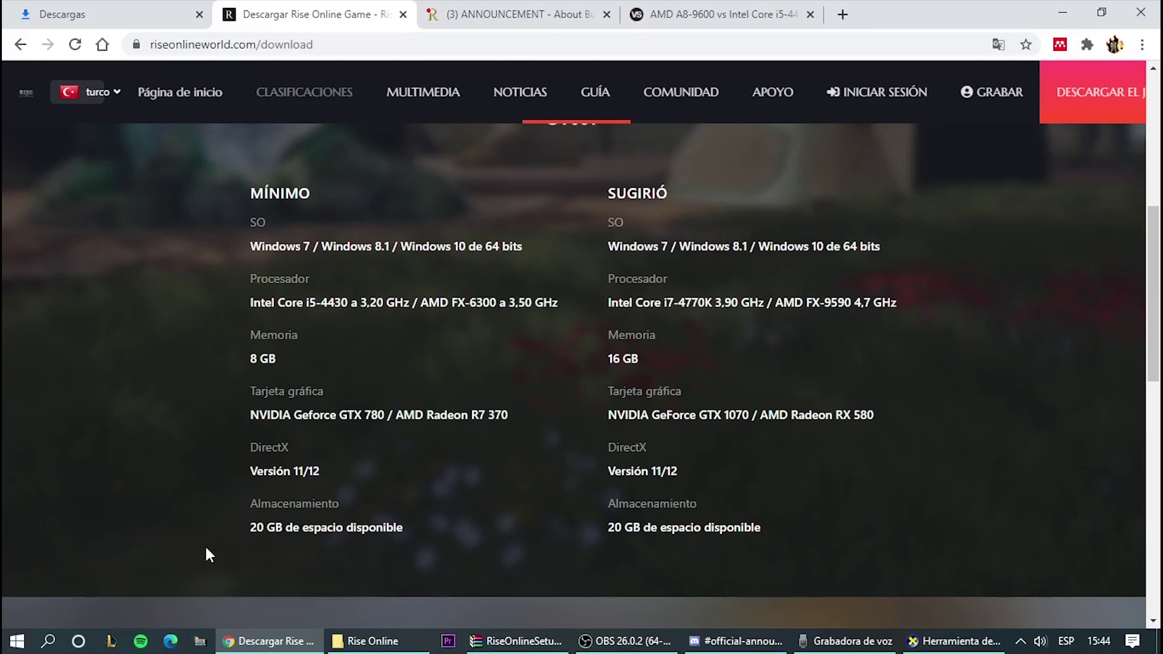
{"action": "scroll", "coordinate": [896, 363], "scroll_direction": "up", "scroll_amount": 7}
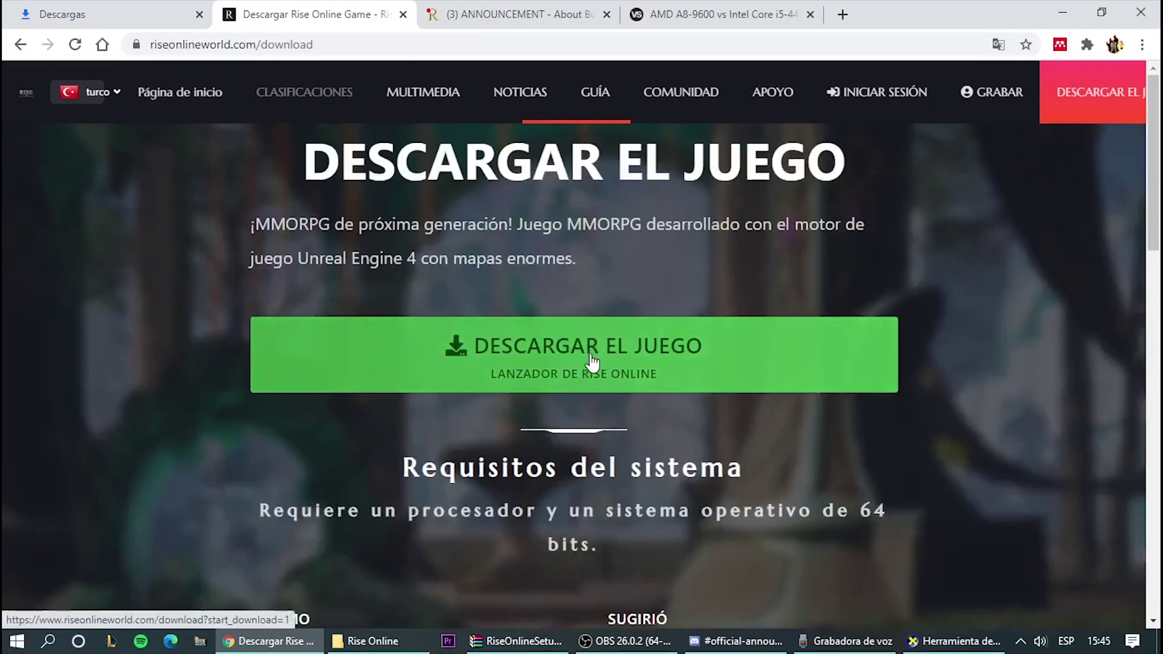
Switch to the Rise Online folder in File Explorer and inspect the contents of RiseOnlineSetup.rar in WinRAR, closing the archive when done
{"action": "left_click", "coordinate": [372, 641]}
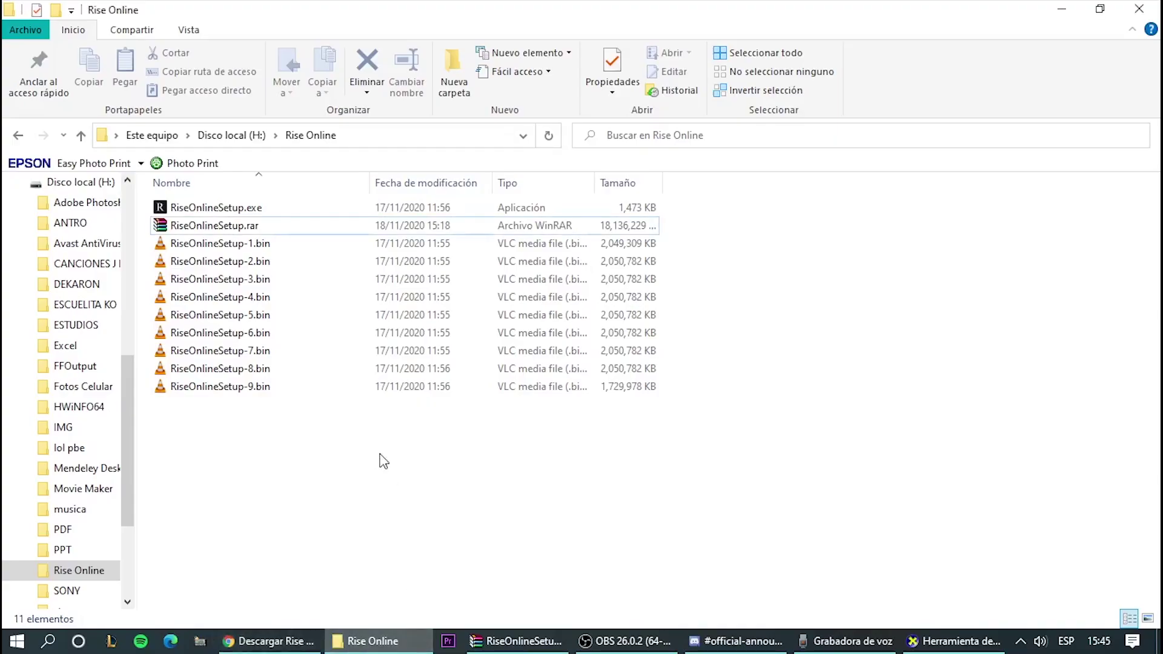
{"action": "left_click", "coordinate": [193, 230]}
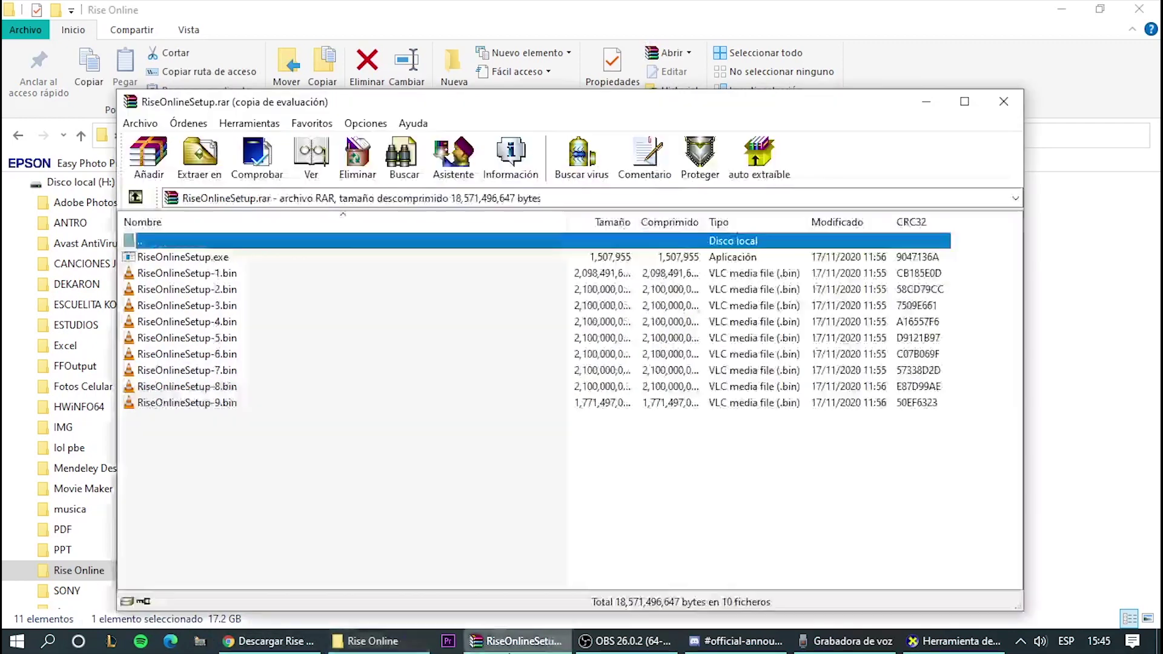
{"action": "left_click", "coordinate": [515, 643]}
{"action": "left_click", "coordinate": [515, 643]}
{"action": "left_click", "coordinate": [516, 643]}
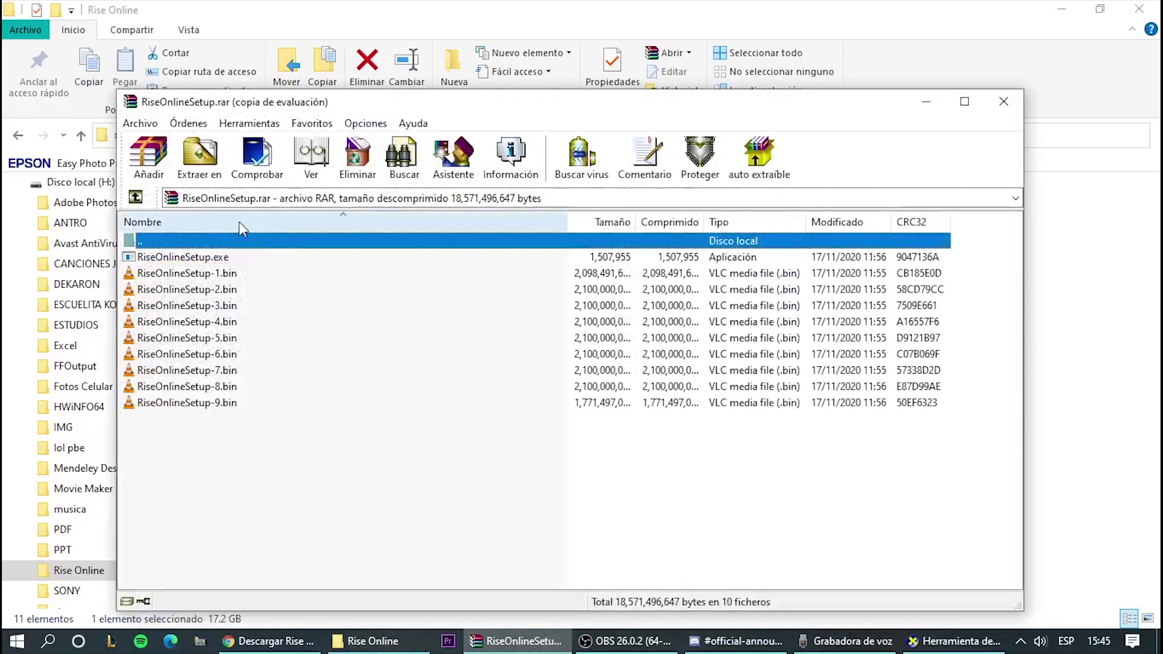
{"action": "left_click", "coordinate": [1004, 102]}
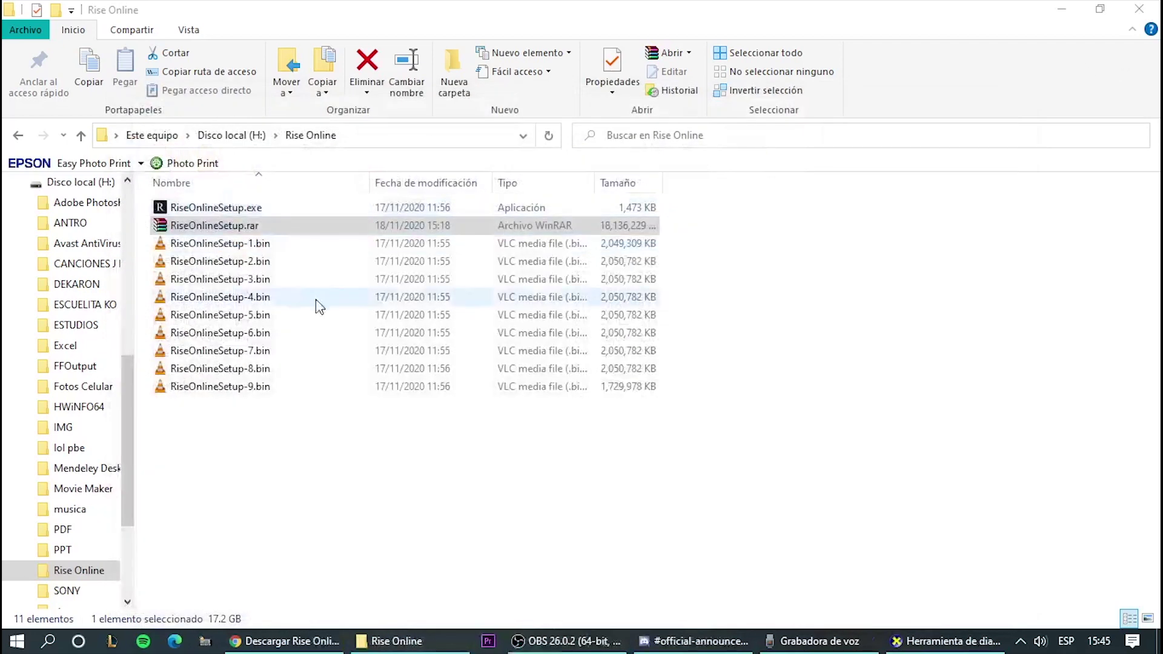
Look at the WinRAR extraction options for RiseOnlineSetup.rar without extracting it
{"action": "right_click", "coordinate": [237, 228]}
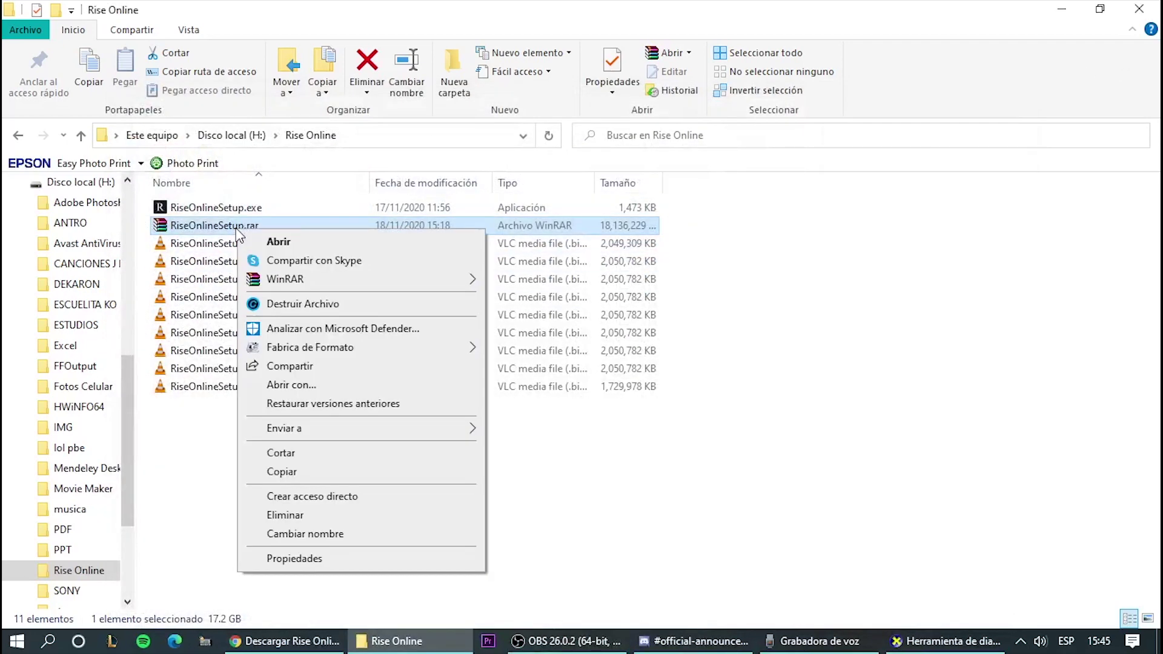
{"action": "mouse_move", "coordinate": [340, 278]}
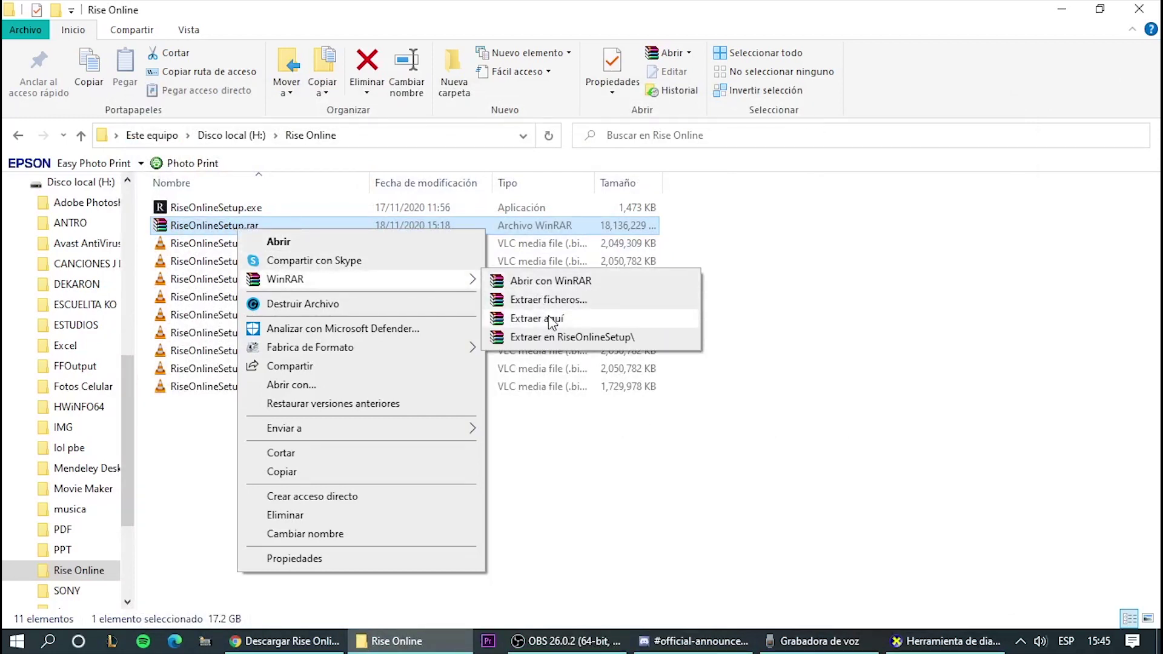
{"action": "left_click", "coordinate": [612, 484]}
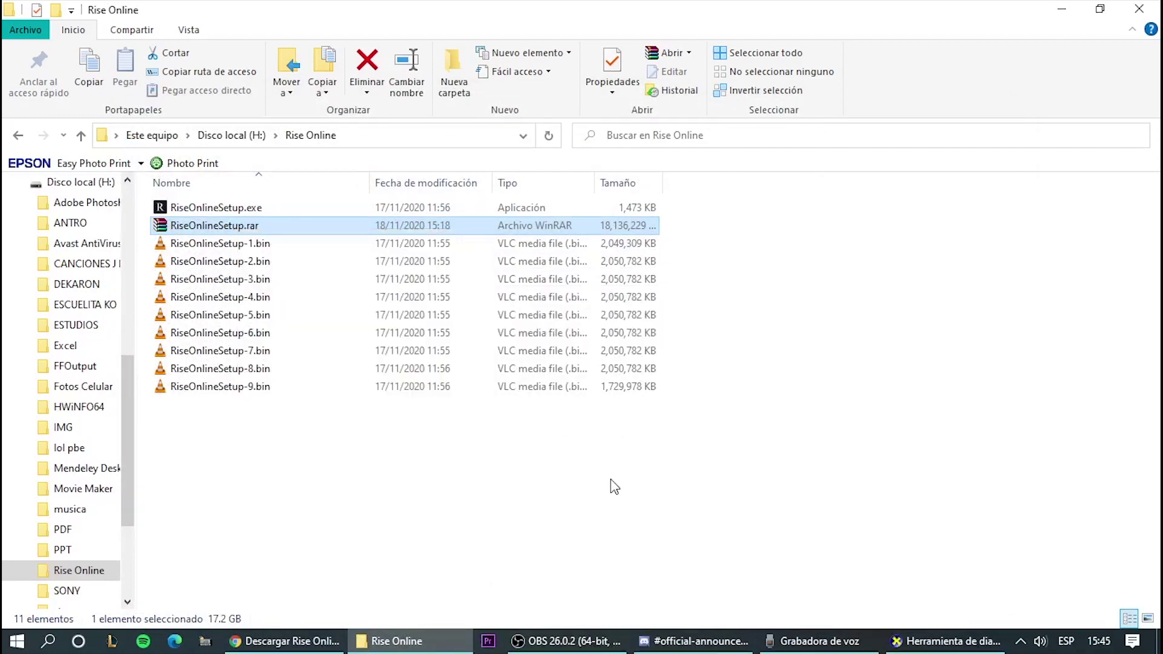
Launch RiseOnlineSetup.exe for installation for all users, with English as the setup language
{"action": "double_click", "coordinate": [271, 210]}
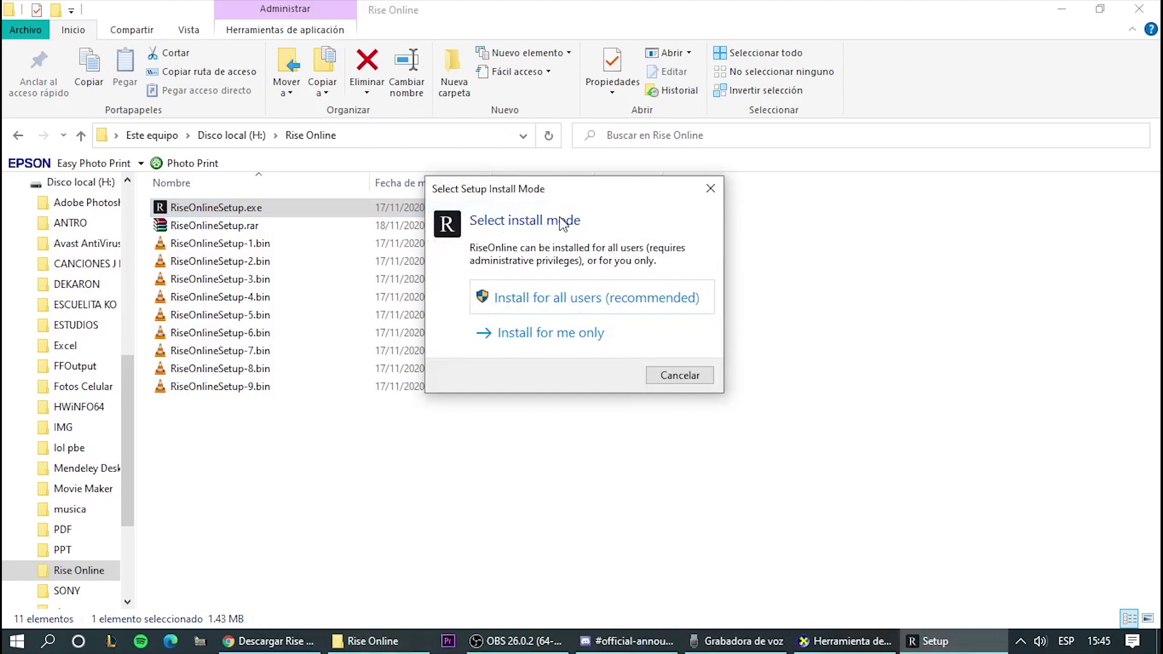
{"action": "left_click", "coordinate": [582, 310]}
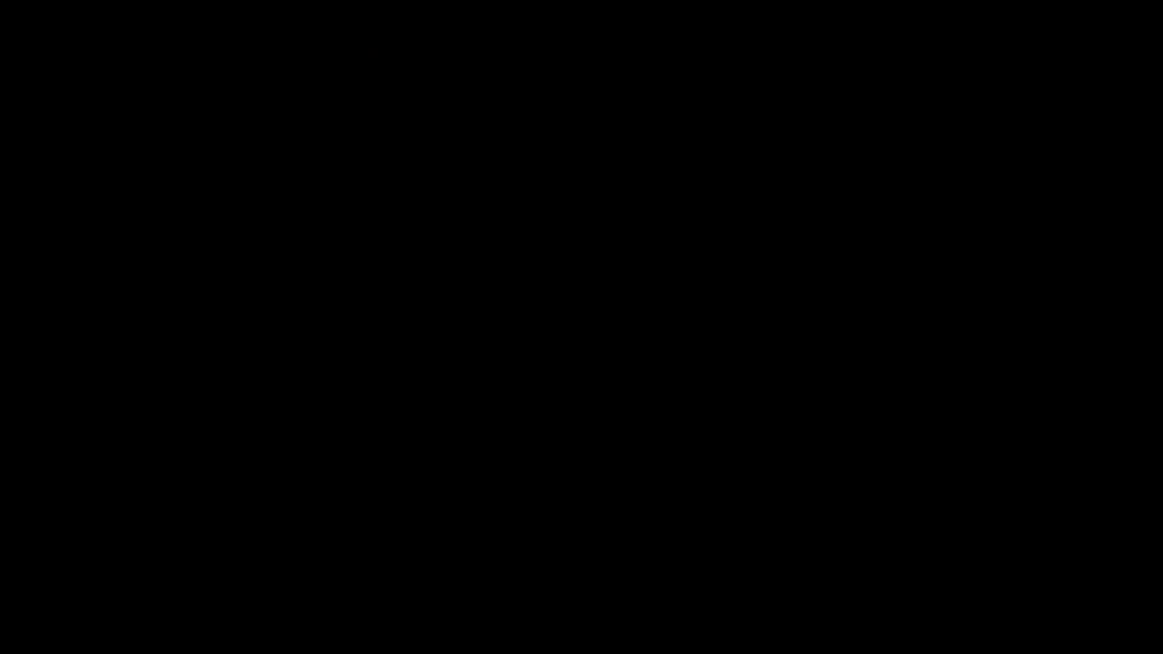
{"action": "left_click", "coordinate": [511, 432]}
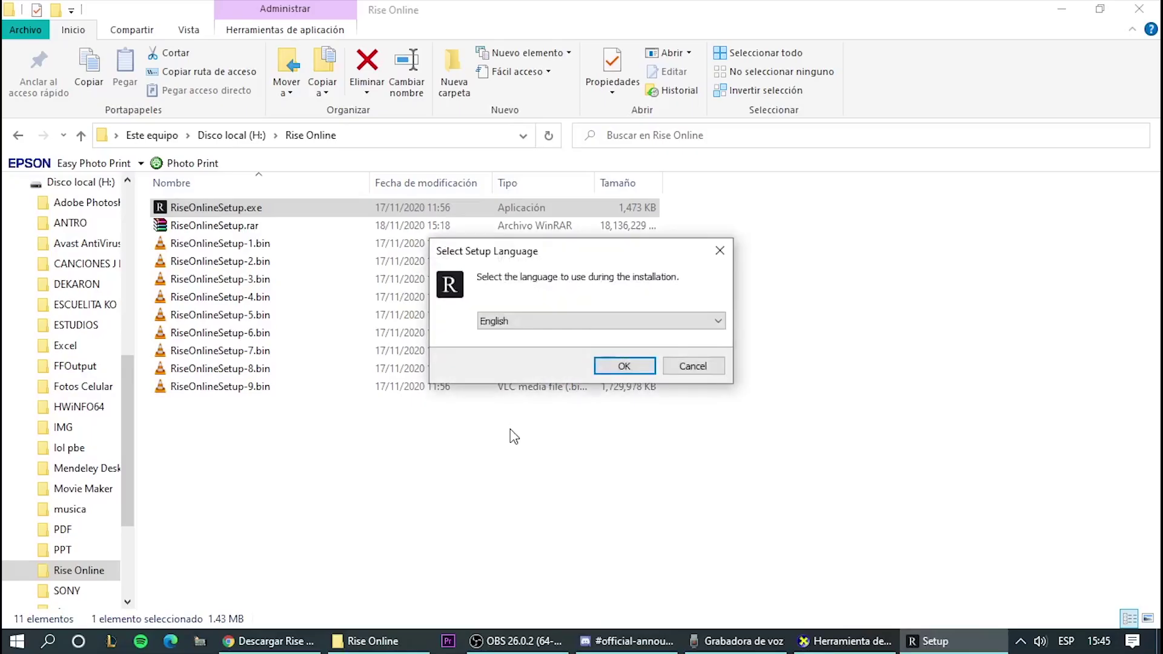
{"action": "left_click", "coordinate": [533, 322]}
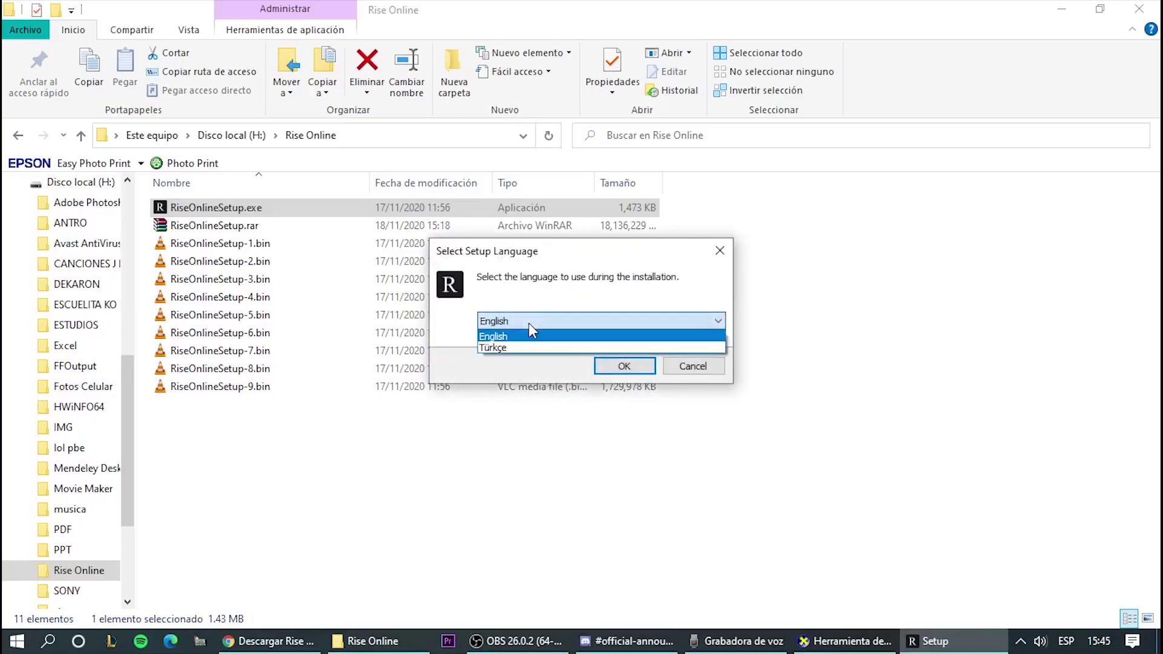
{"action": "left_click", "coordinate": [529, 326]}
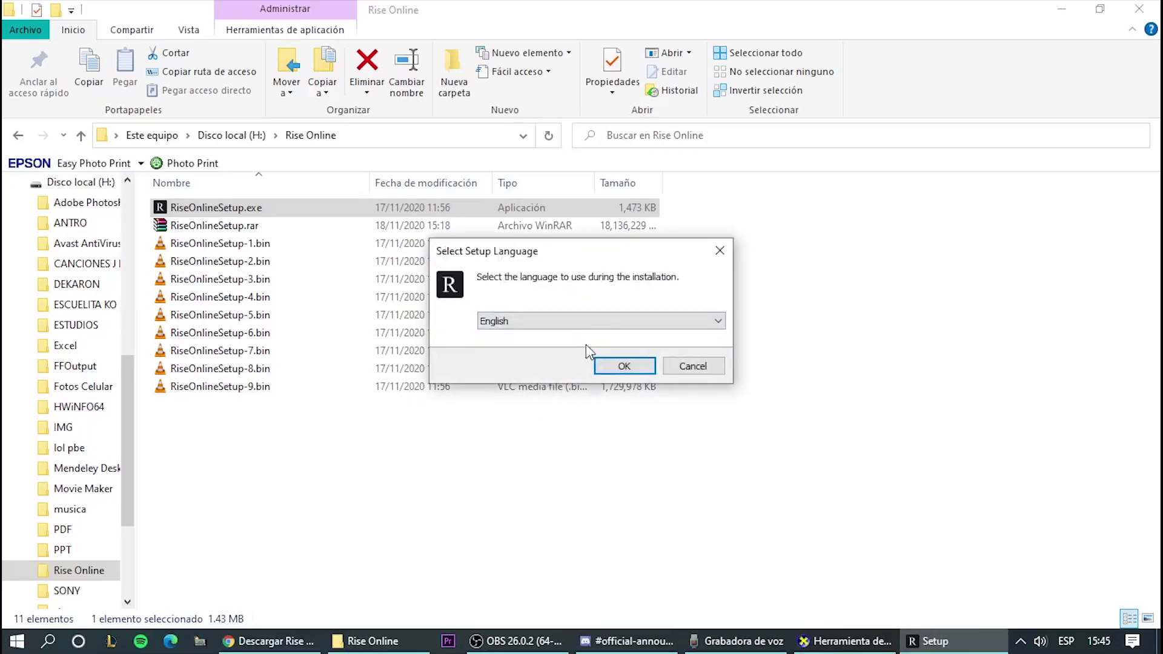
{"action": "left_click", "coordinate": [624, 366]}
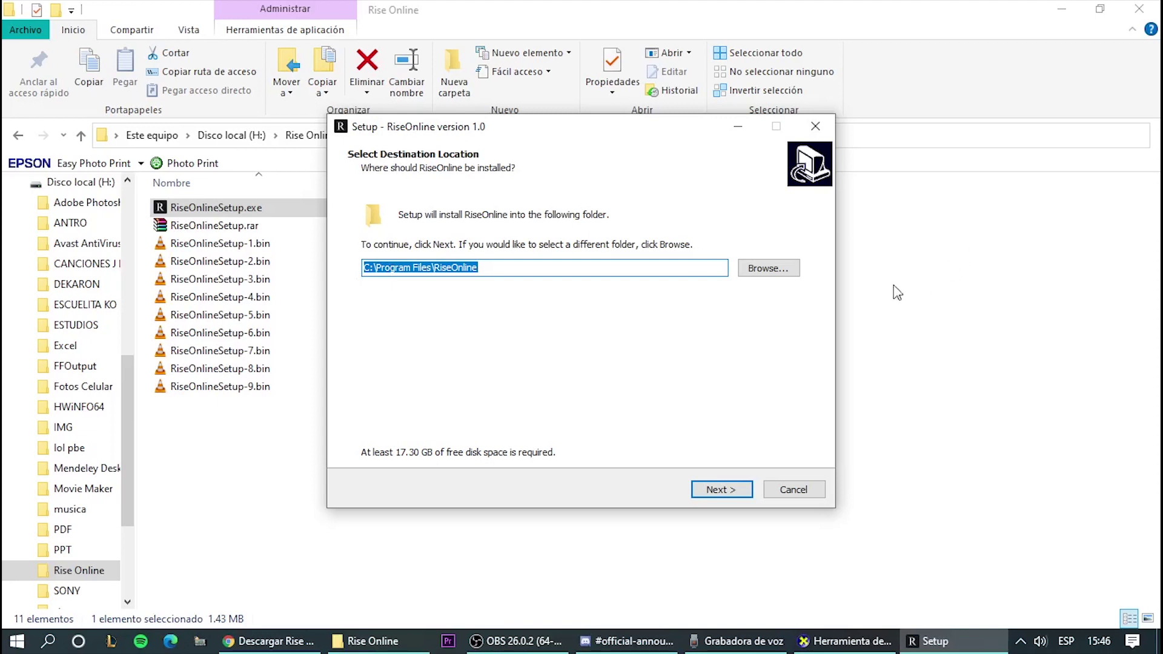
Browse the local drives for an install location, keeping C:\Program Files\RiseOnline as the folder
{"action": "left_click", "coordinate": [790, 277]}
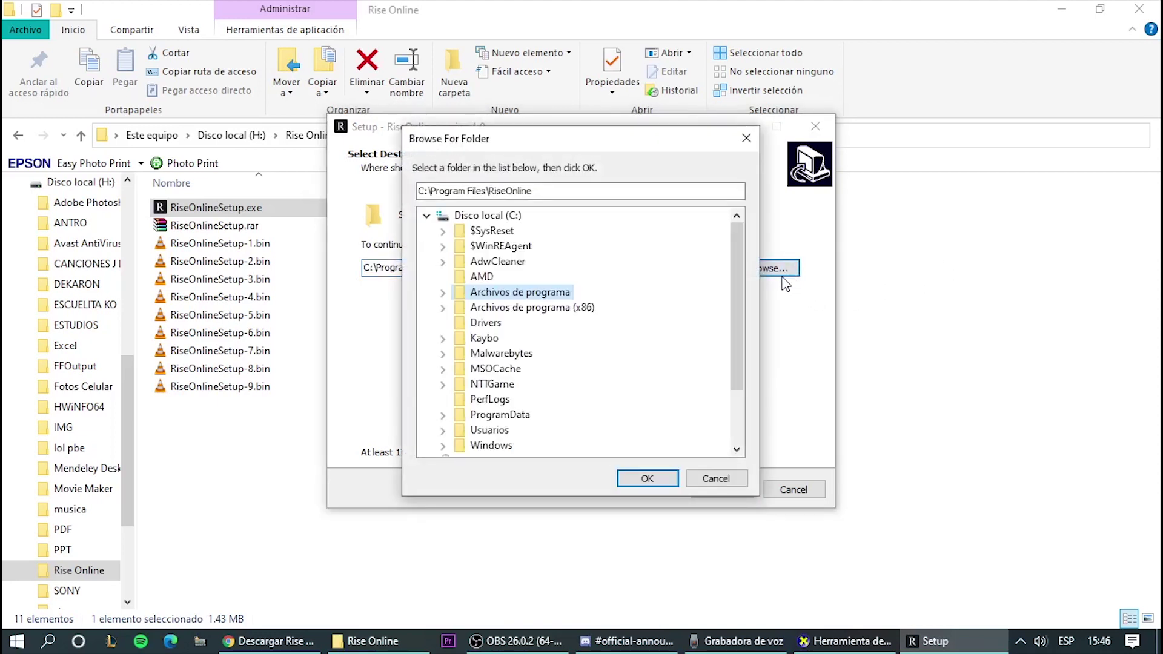
{"action": "key", "text": "Escape"}
{"action": "left_click", "coordinate": [786, 273]}
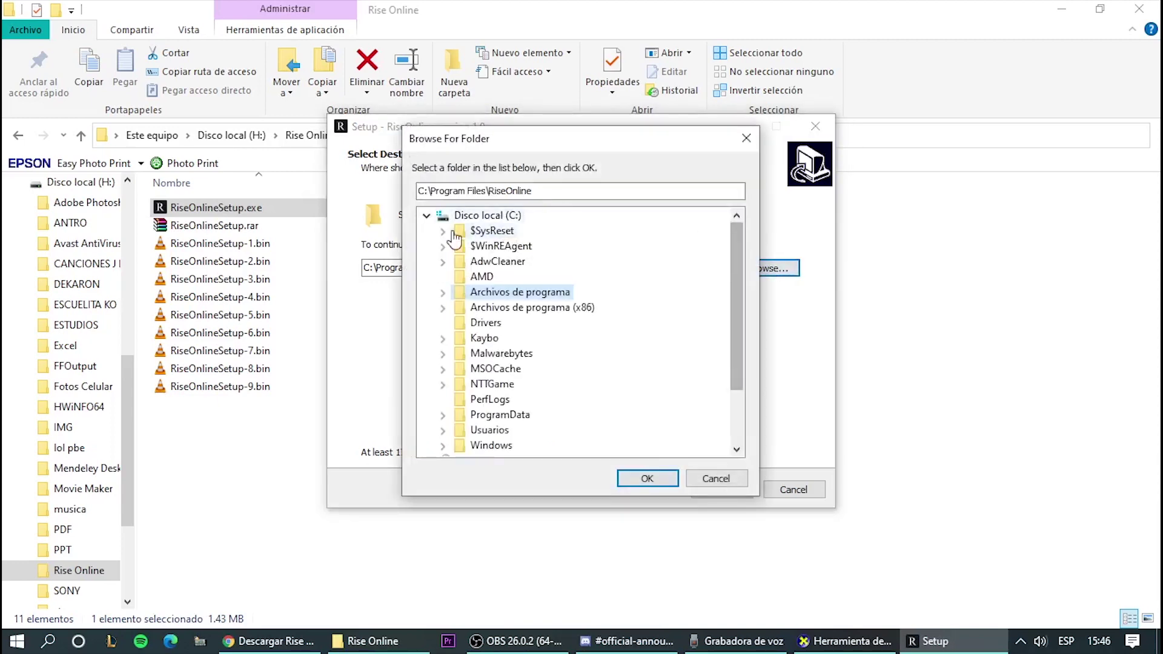
{"action": "left_click", "coordinate": [427, 215]}
{"action": "left_click", "coordinate": [426, 292]}
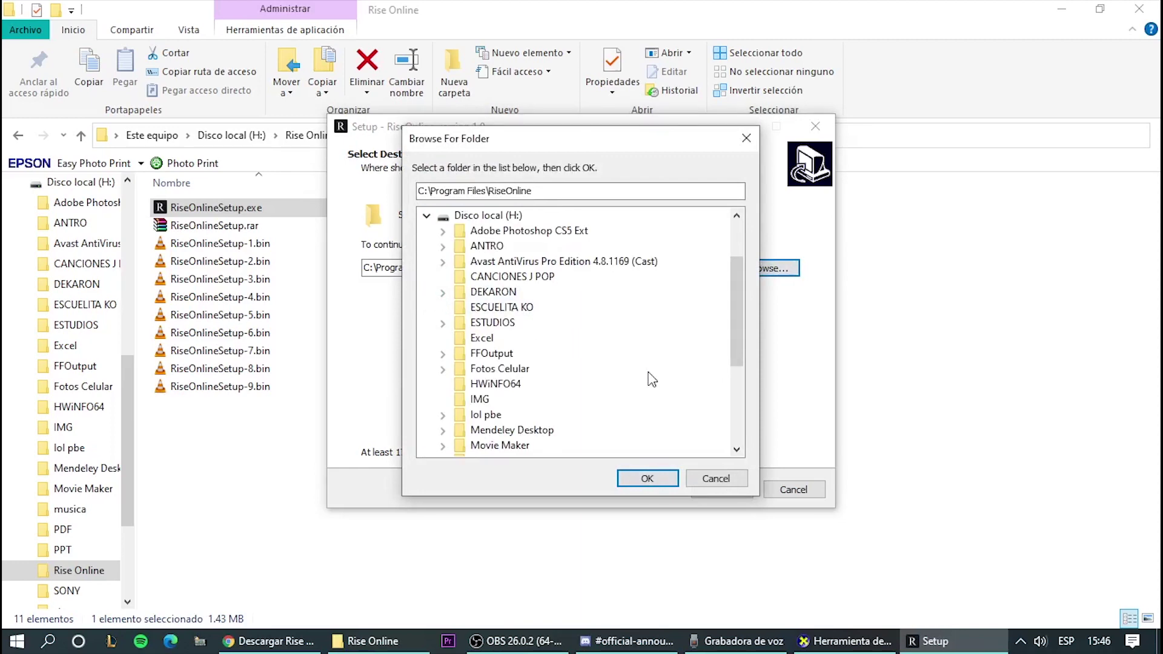
{"action": "left_click", "coordinate": [647, 478]}
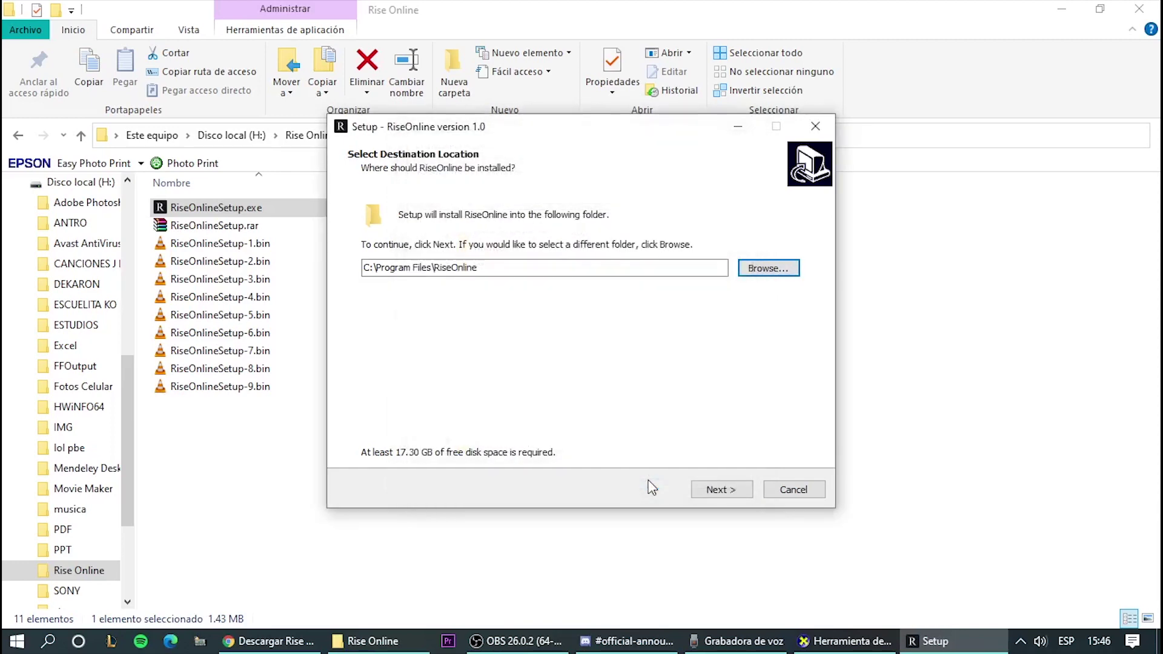
Accept the destination folder, keep the desktop shortcut option enabled and start installing RiseOnline
{"action": "left_click", "coordinate": [733, 484]}
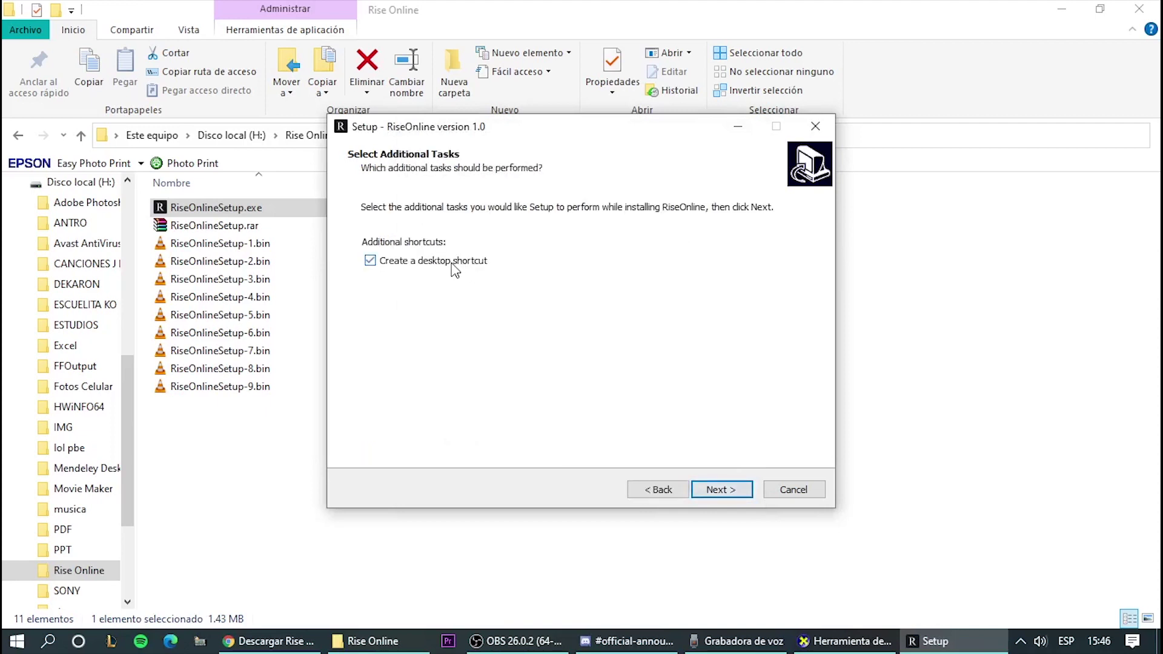
{"action": "left_click", "coordinate": [709, 489]}
{"action": "left_click", "coordinate": [709, 489]}
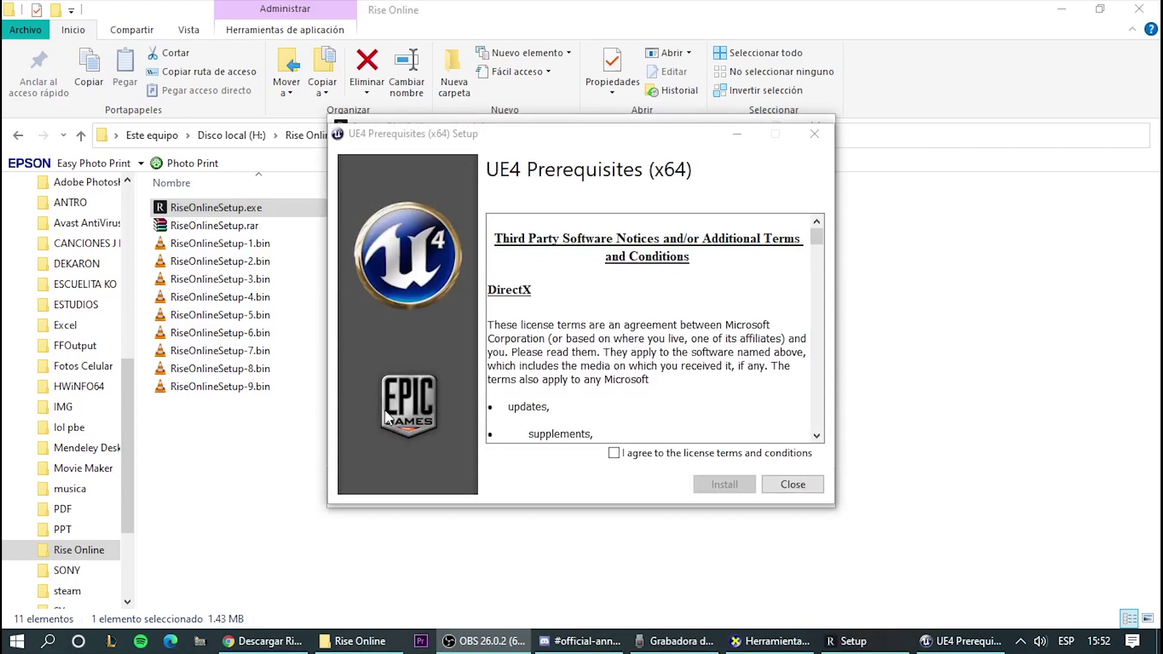
Agree to the license terms and install UE4 Prerequisites (x64), and finish the RiseOnline setup with an immediate computer restart
{"action": "scroll", "coordinate": [667, 328], "scroll_direction": "down", "scroll_amount": 1}
{"action": "scroll", "coordinate": [667, 328], "scroll_direction": "down", "scroll_amount": 15}
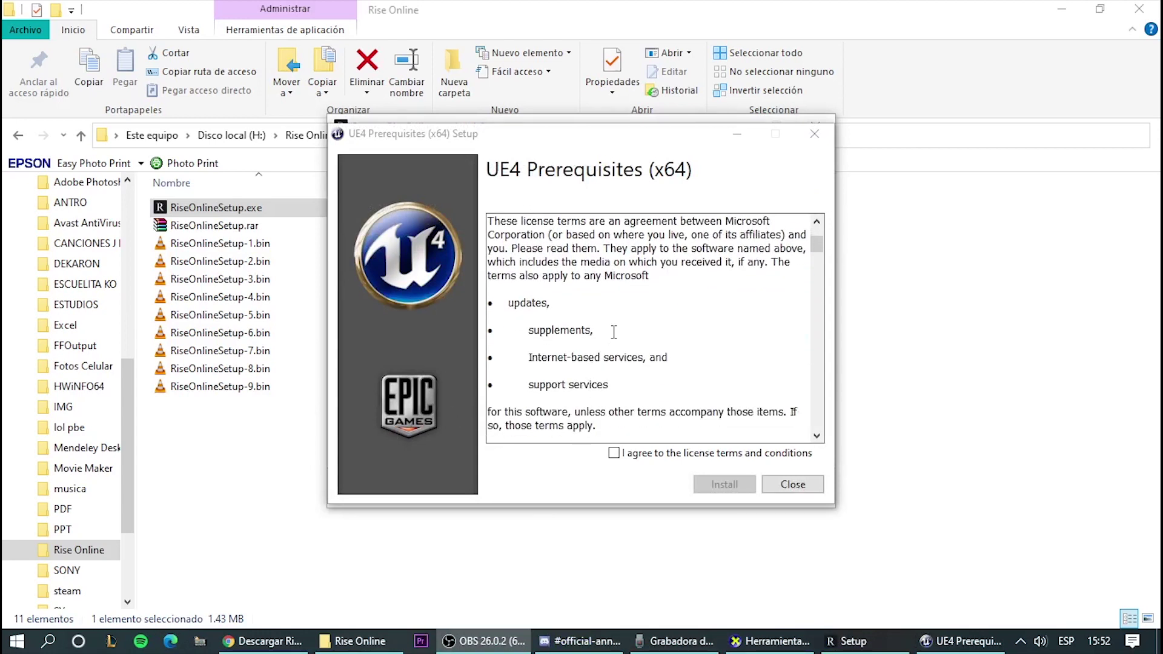
{"action": "scroll", "coordinate": [607, 335], "scroll_direction": "down", "scroll_amount": 20}
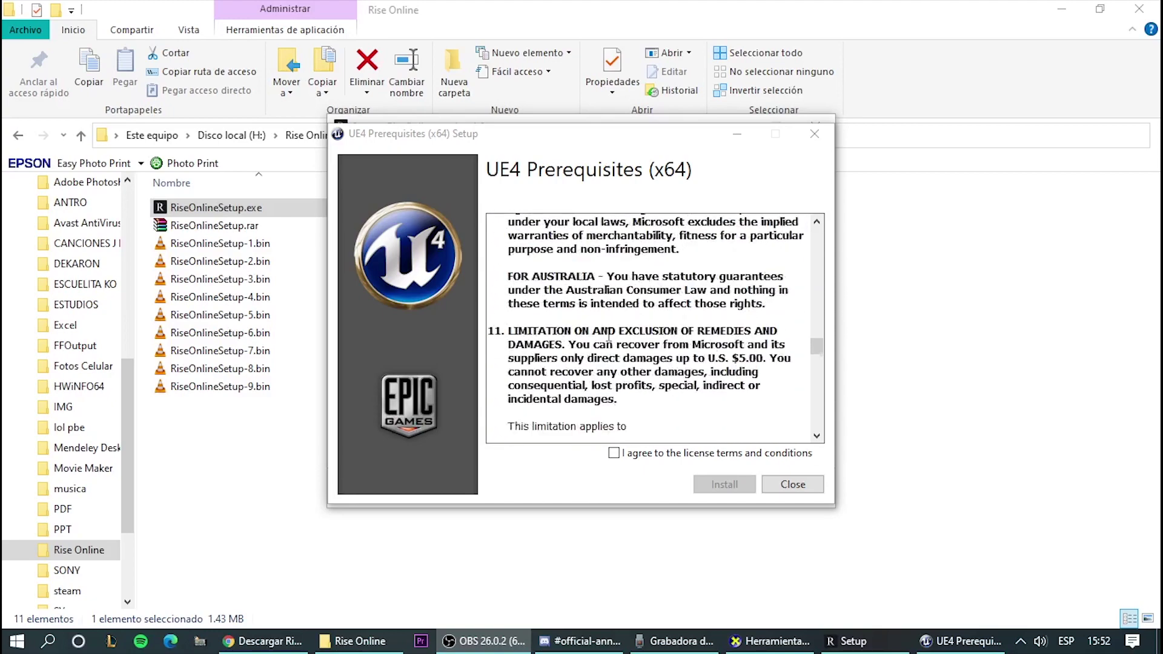
{"action": "left_click", "coordinate": [613, 454]}
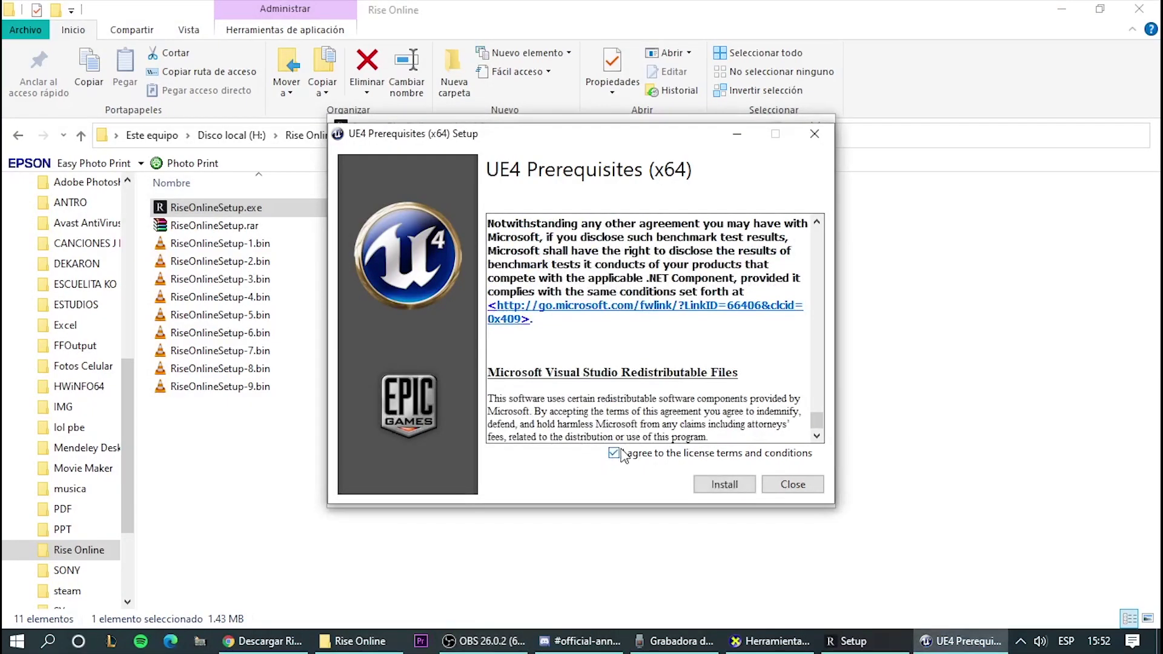
{"action": "left_click", "coordinate": [715, 488]}
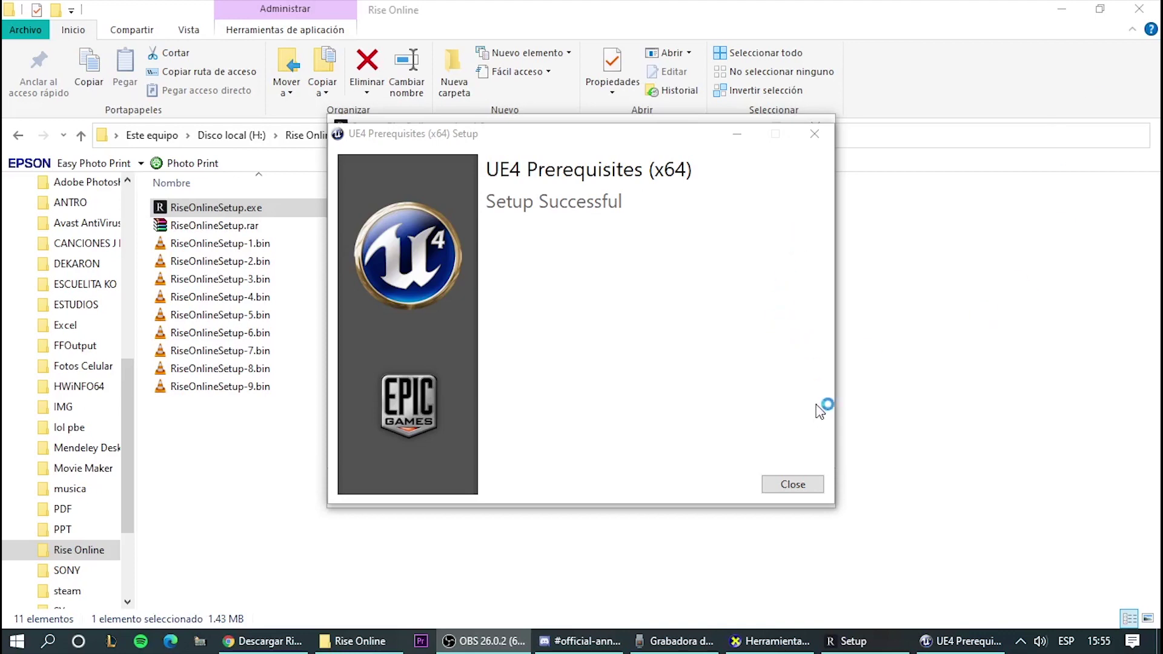
{"action": "left_click", "coordinate": [799, 487]}
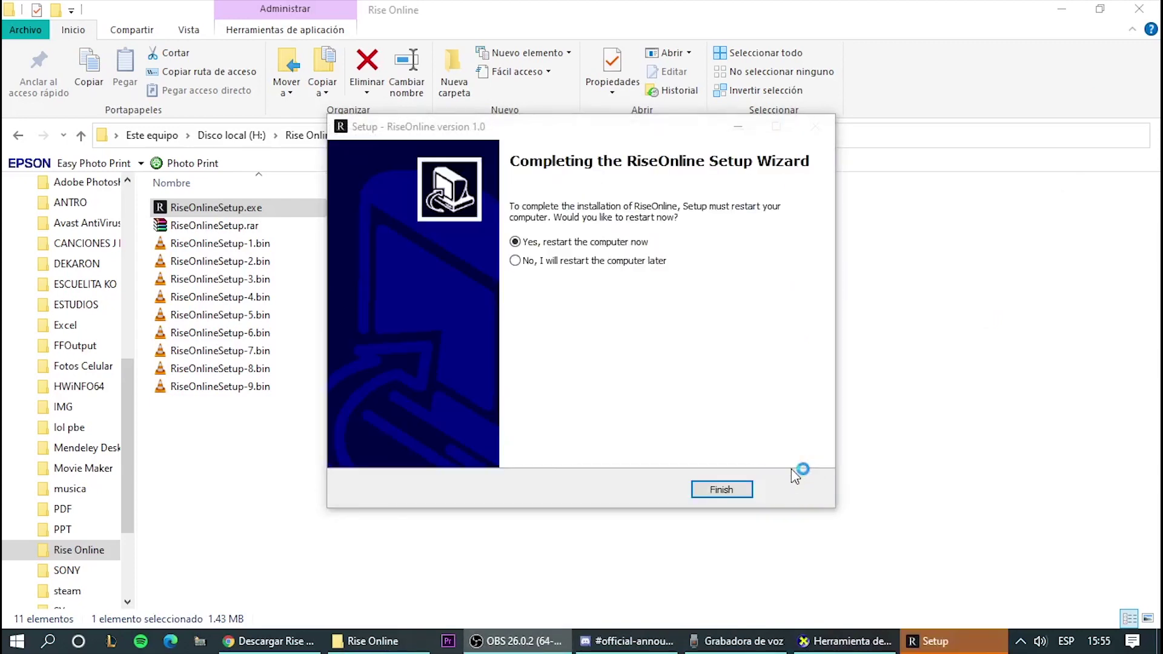
{"action": "left_click", "coordinate": [706, 494]}
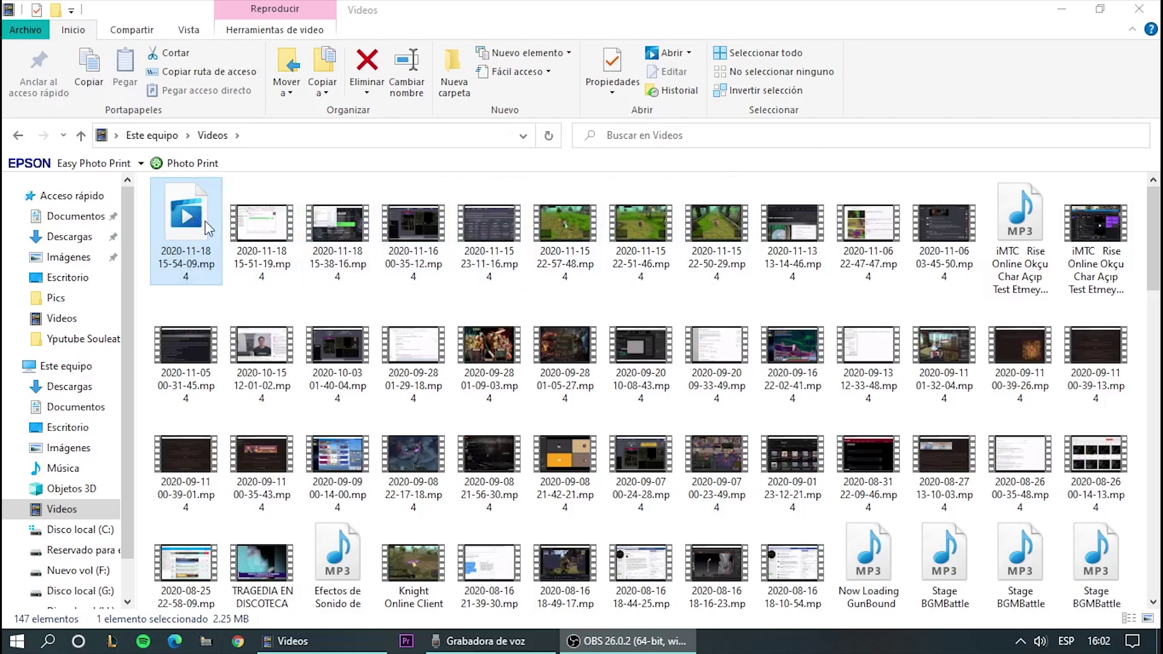
Show the desktop and open the Rise Online launcher from its desktop shortcut
{"action": "left_click", "coordinate": [196, 249]}
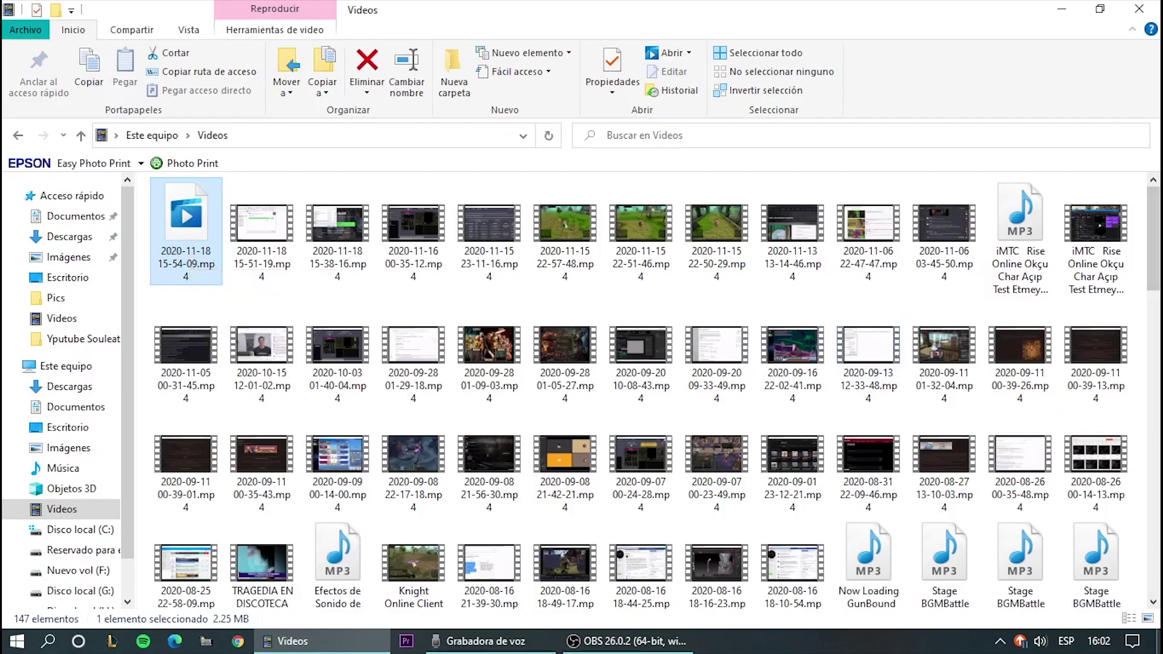
{"action": "left_click", "coordinate": [1159, 641]}
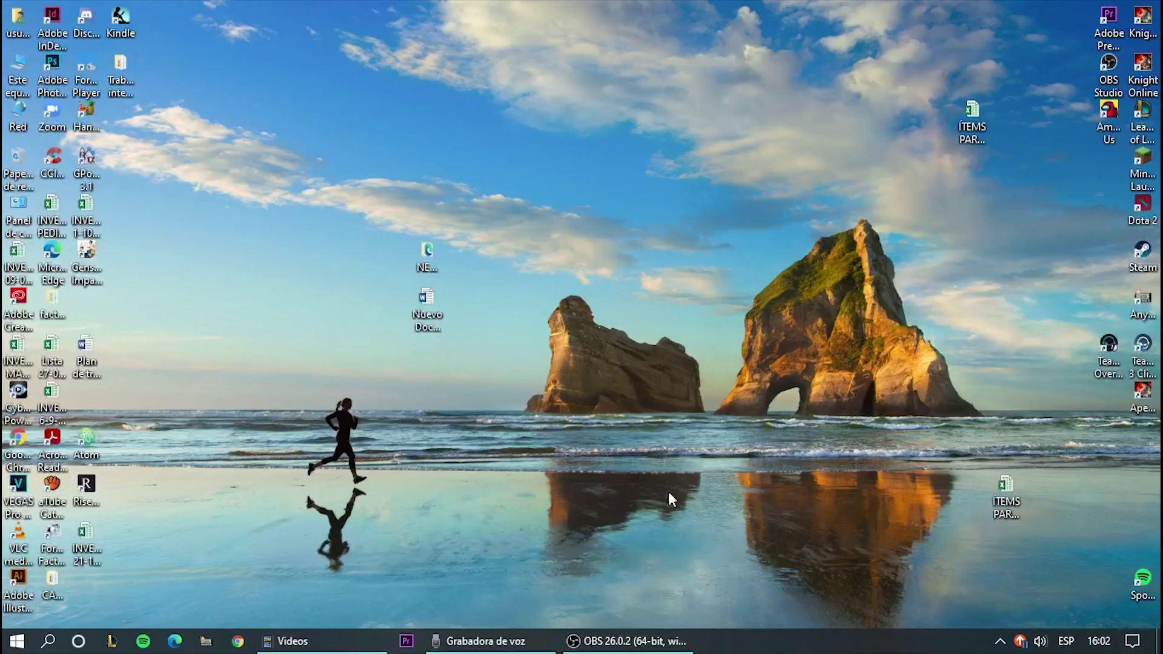
{"action": "double_click", "coordinate": [96, 488]}
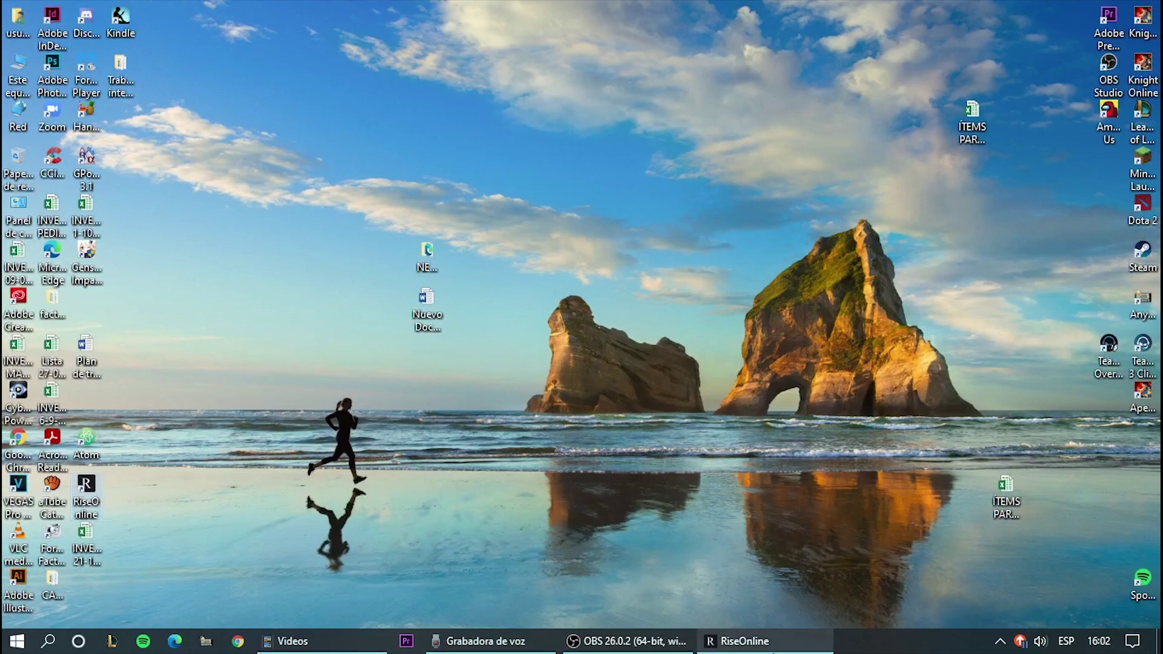
{"action": "left_click", "coordinate": [781, 652]}
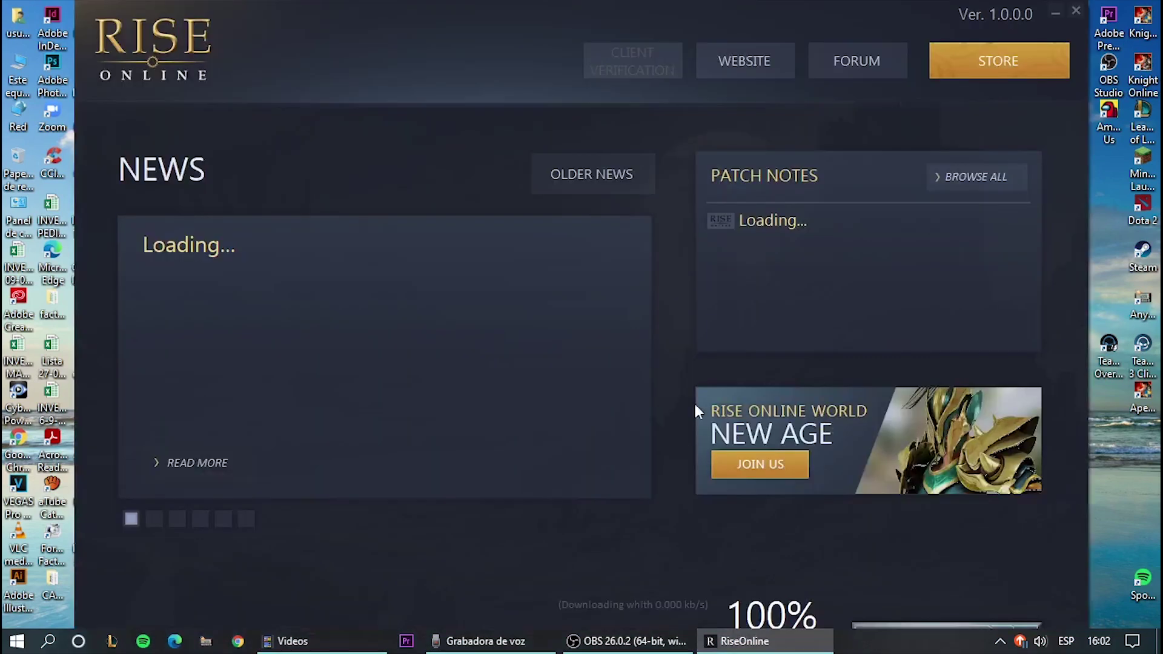